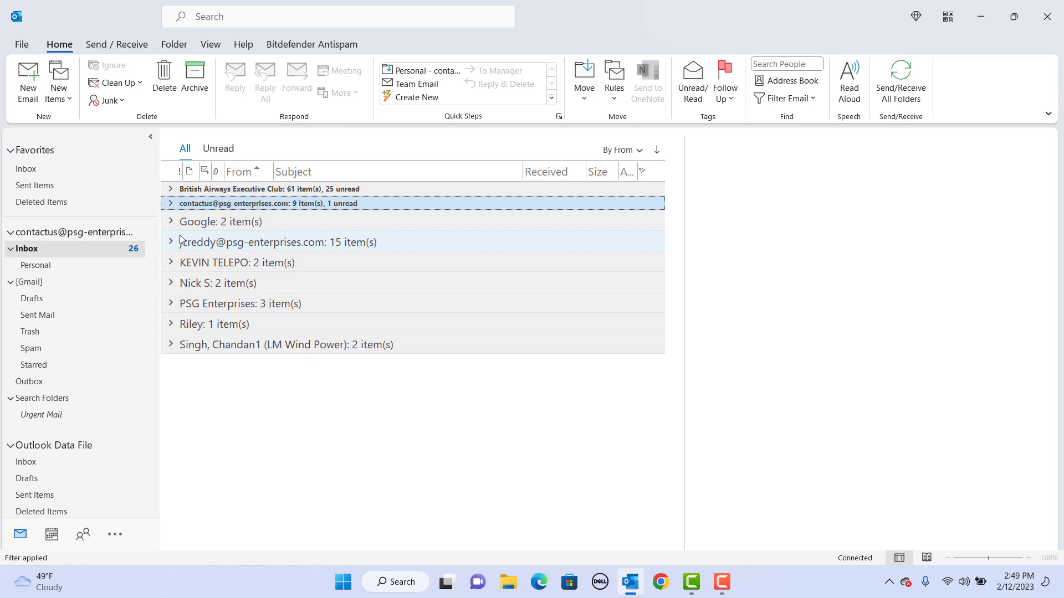
Expand the nine-message sender group and drag the Test message over Trash and Drafts, then cancel the move
left_click(177, 203)
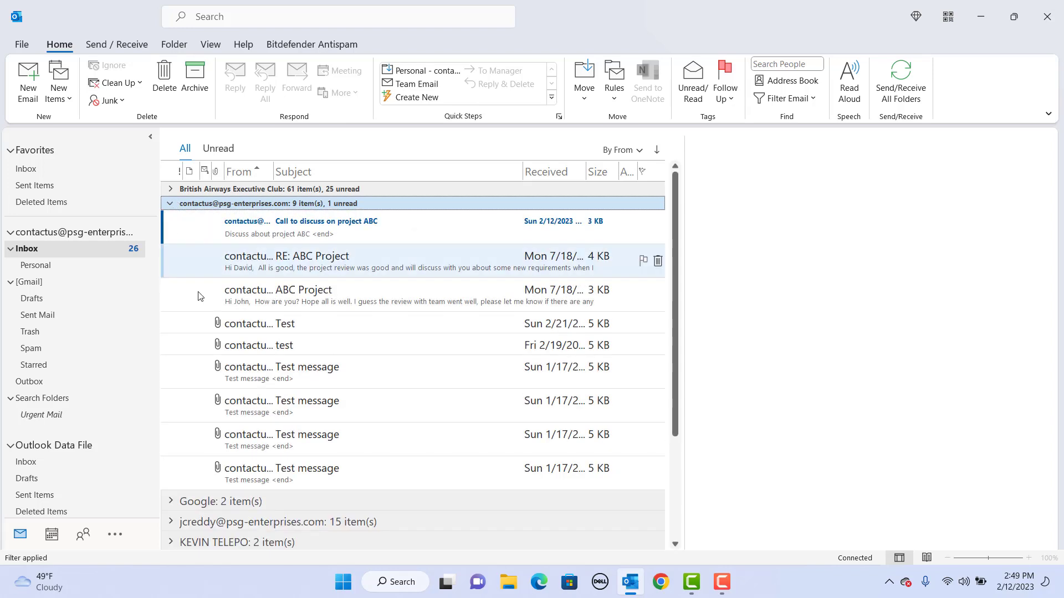
left_click(257, 326)
left_click_drag(257, 326, 119, 332)
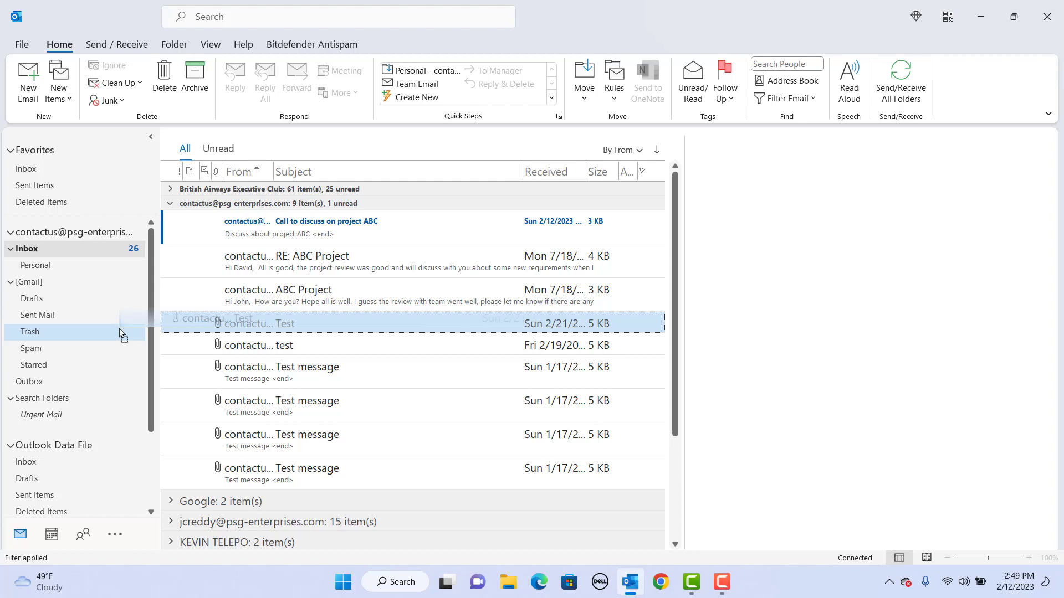
left_click_drag(120, 333, 267, 251)
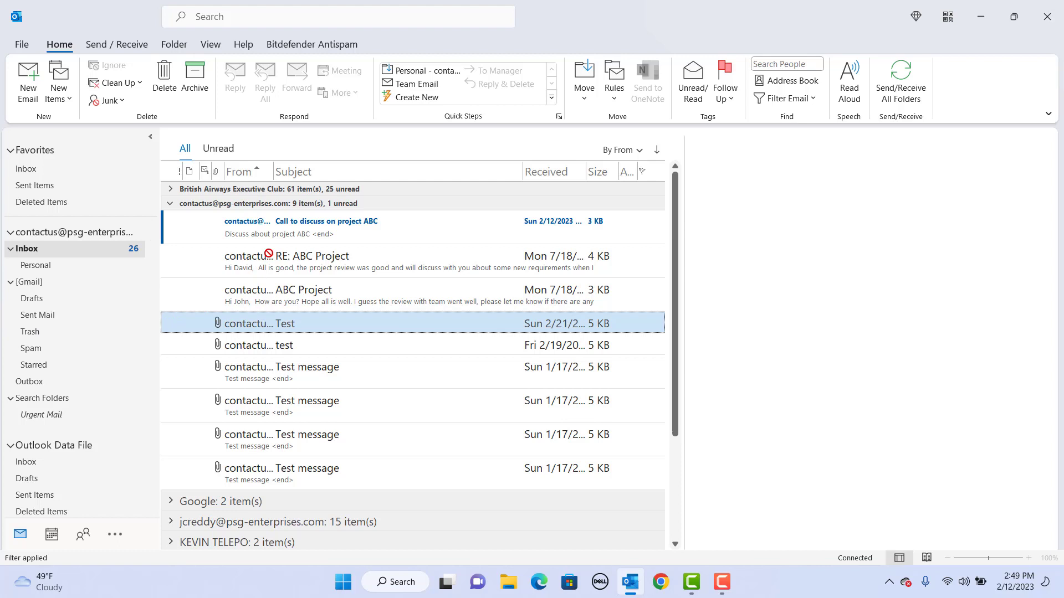
left_click_drag(269, 254, 117, 310)
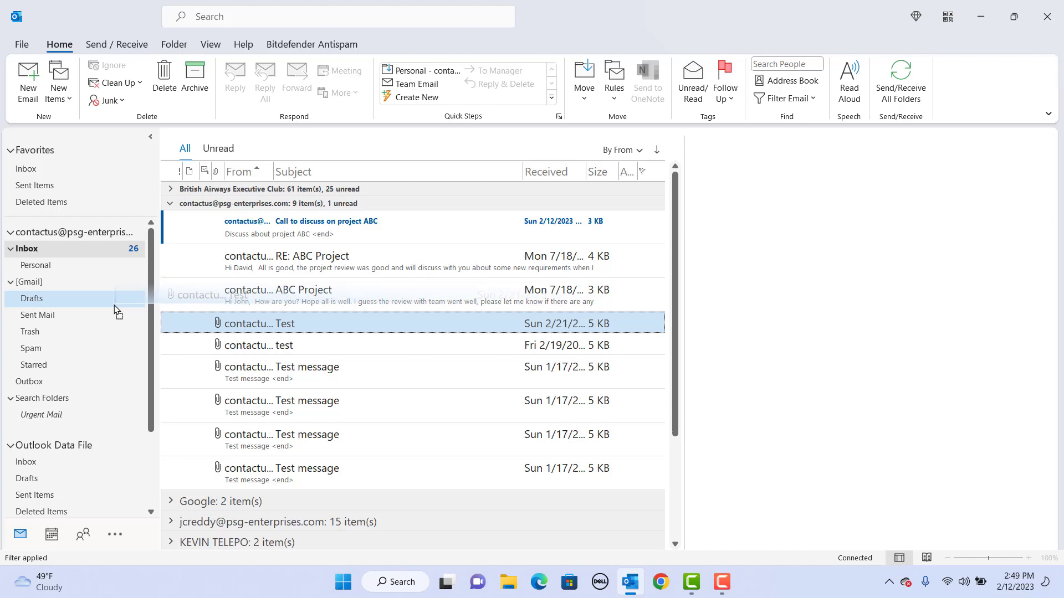
key("Escape")
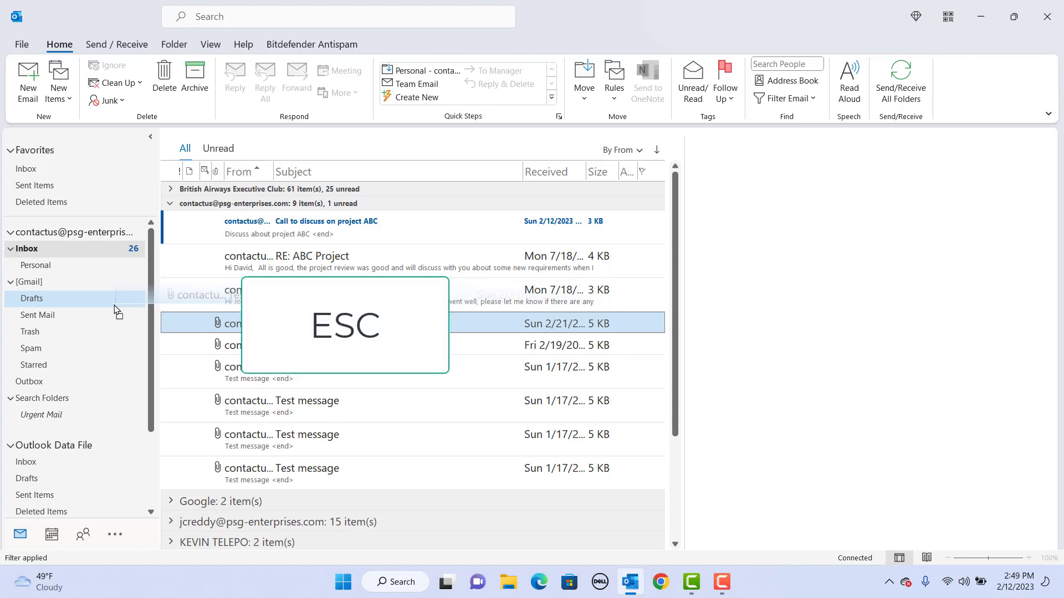
Drop the lowercase 'test' message onto Trash, leaving 8 items in the sender group
left_click_drag(117, 309, 115, 309)
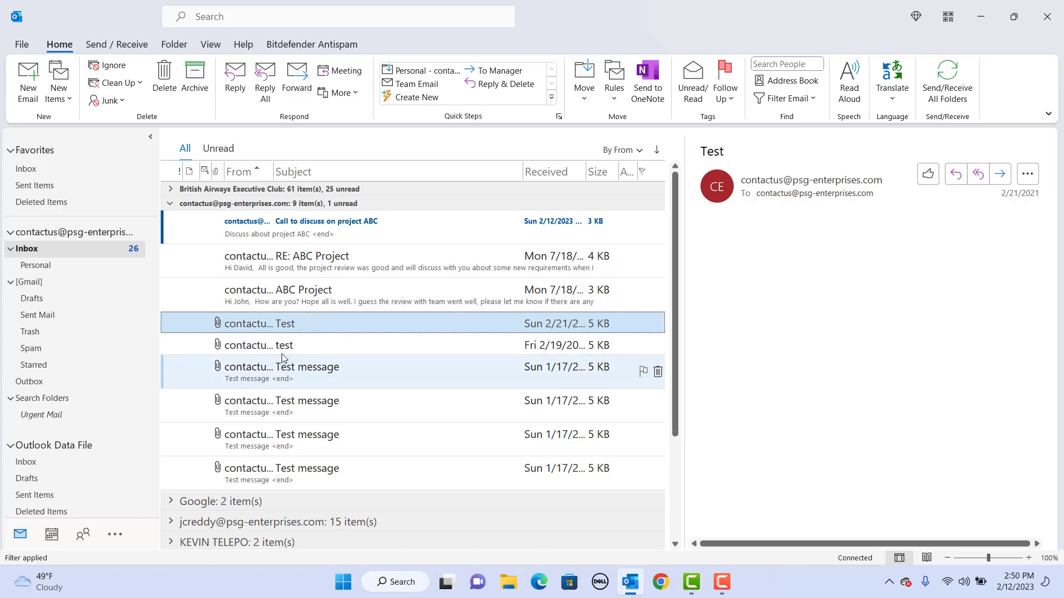
left_click_drag(280, 353, 65, 333)
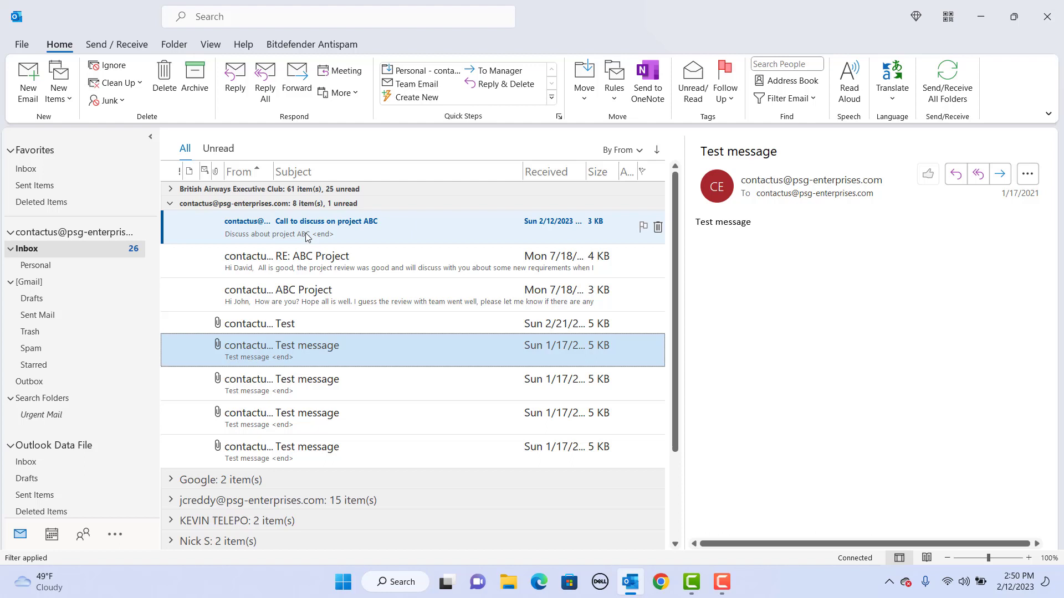
Show Tasks in the To-Do Bar and drag the 'Call to discuss on project ABC' email there as a flagged task
left_click(211, 45)
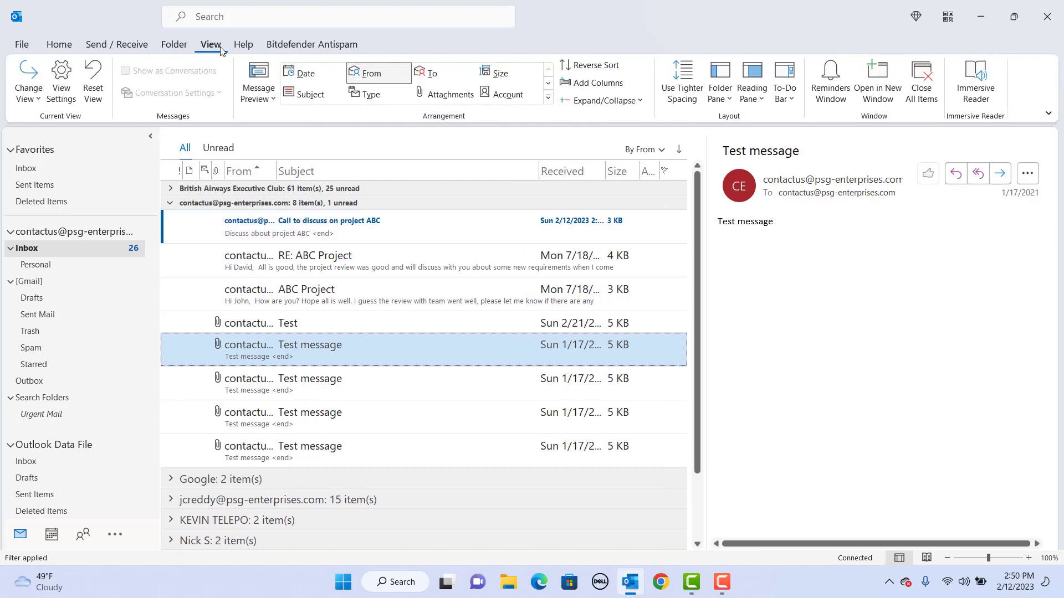
left_click(786, 100)
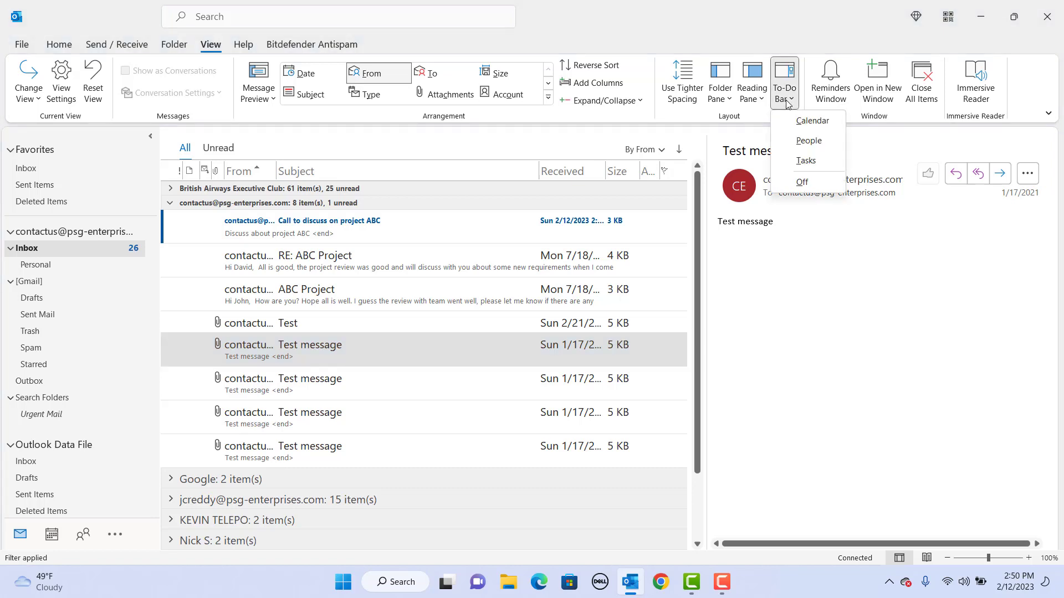
left_click(807, 162)
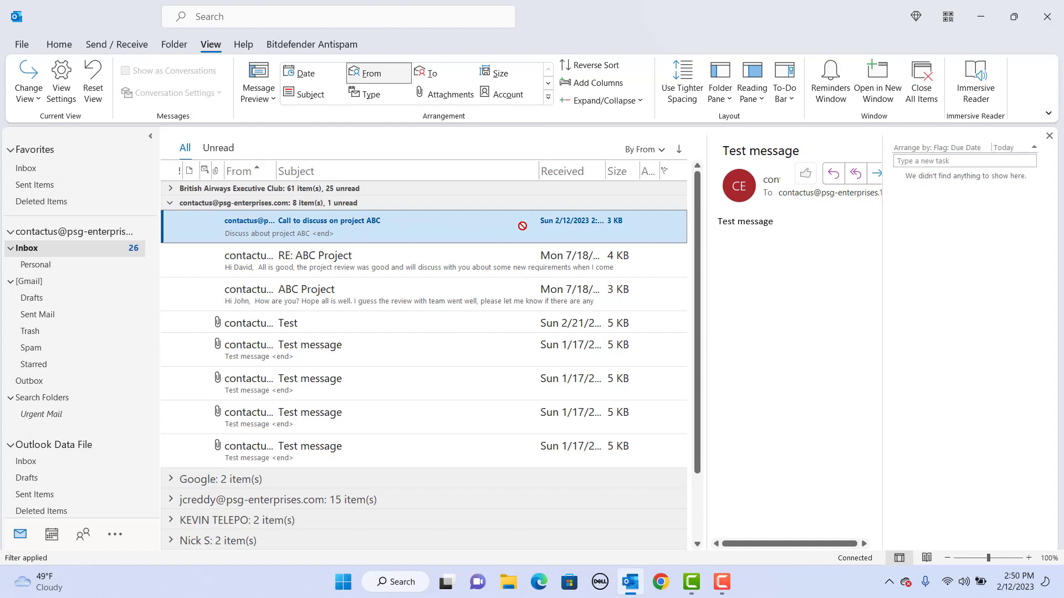
left_click_drag(951, 210, 951, 210)
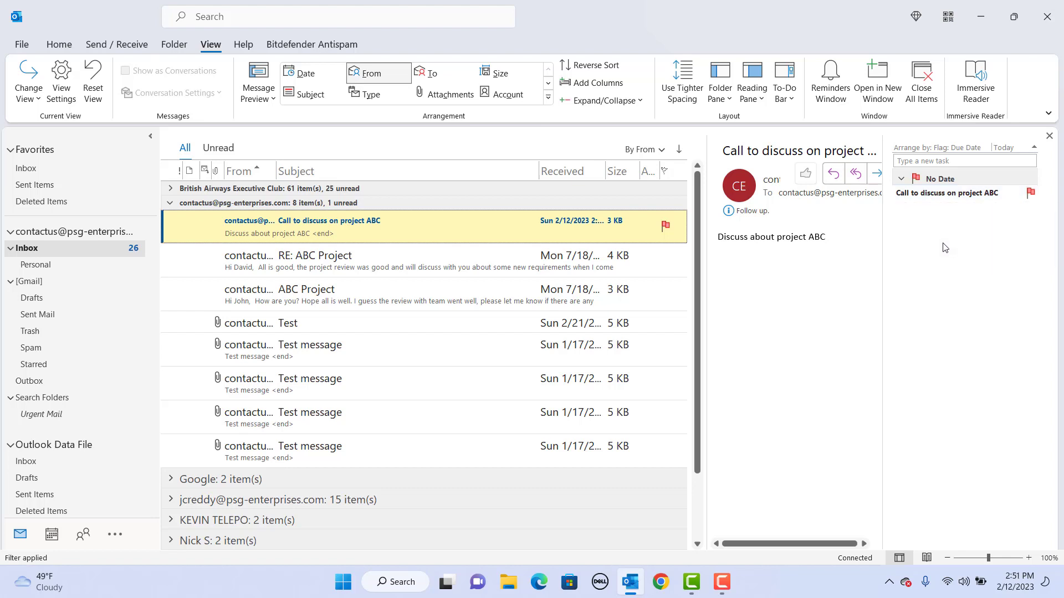
In the Tasks view, drag the flagged project ABC item onto Tasks to create a full task
left_click(114, 536)
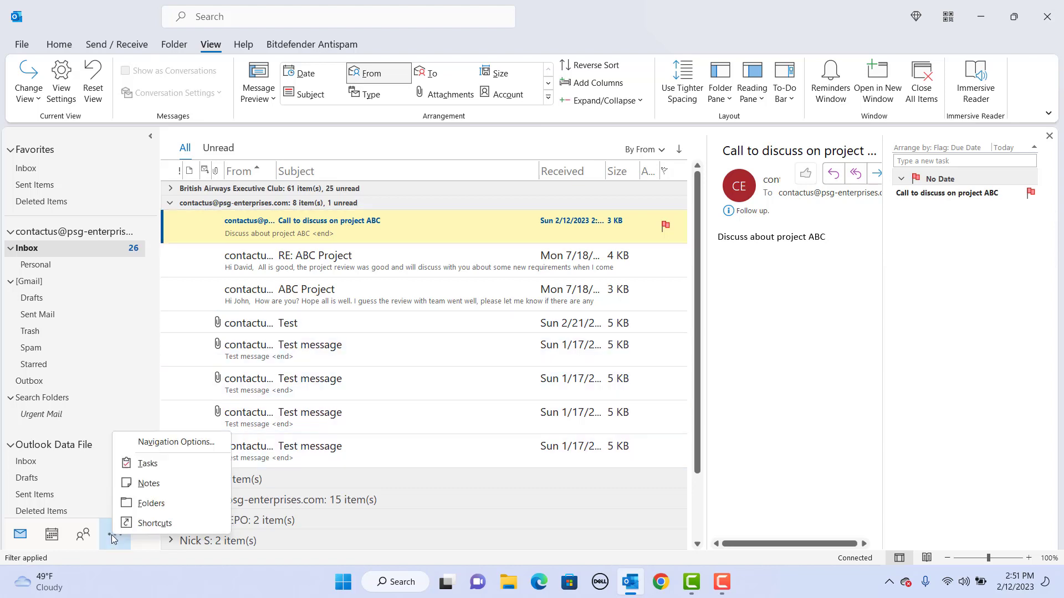
left_click(155, 469)
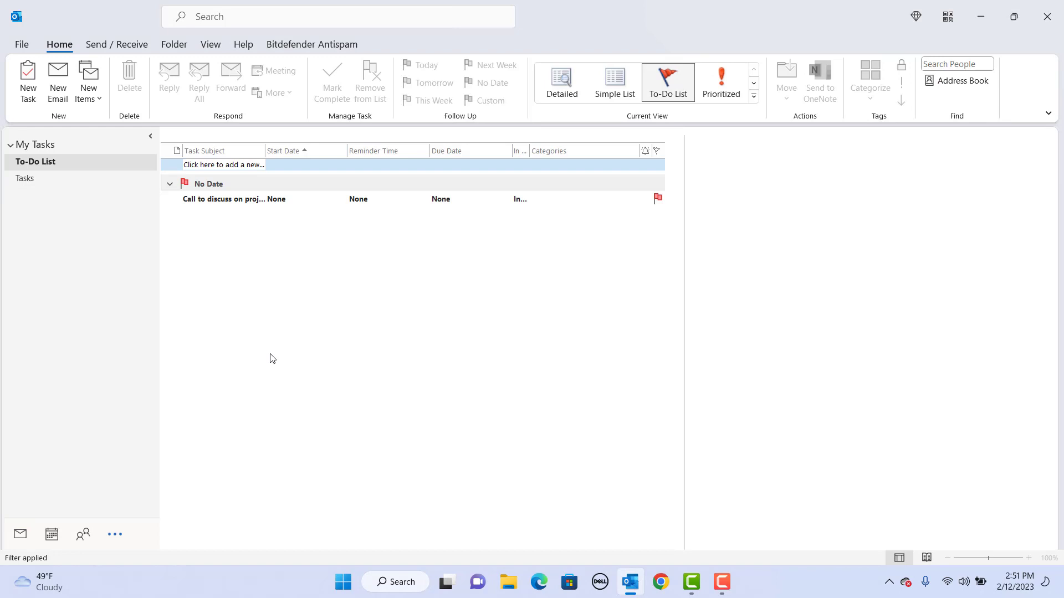
left_click_drag(215, 205, 31, 178)
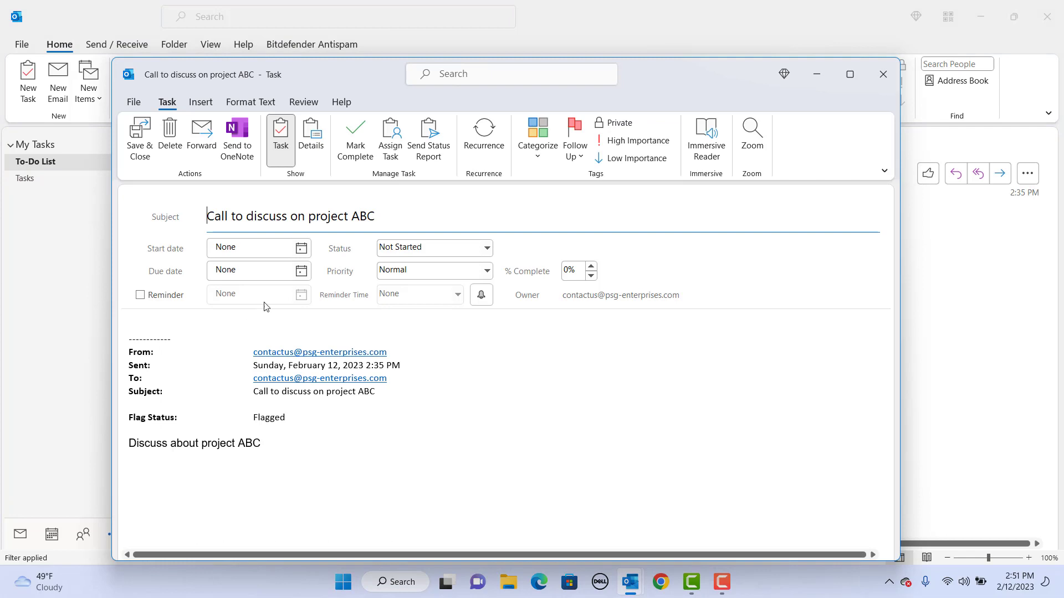
Set the task's start date to Tue 2/14/2023 and due date to Wed 2/15/2023, then save it
left_click(301, 248)
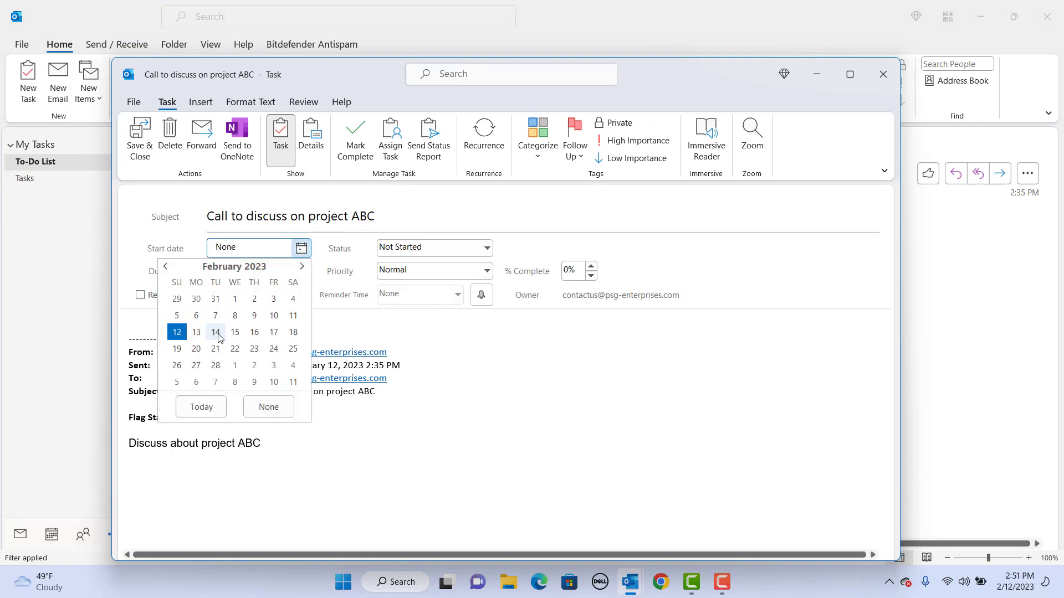
left_click(215, 333)
left_click(303, 289)
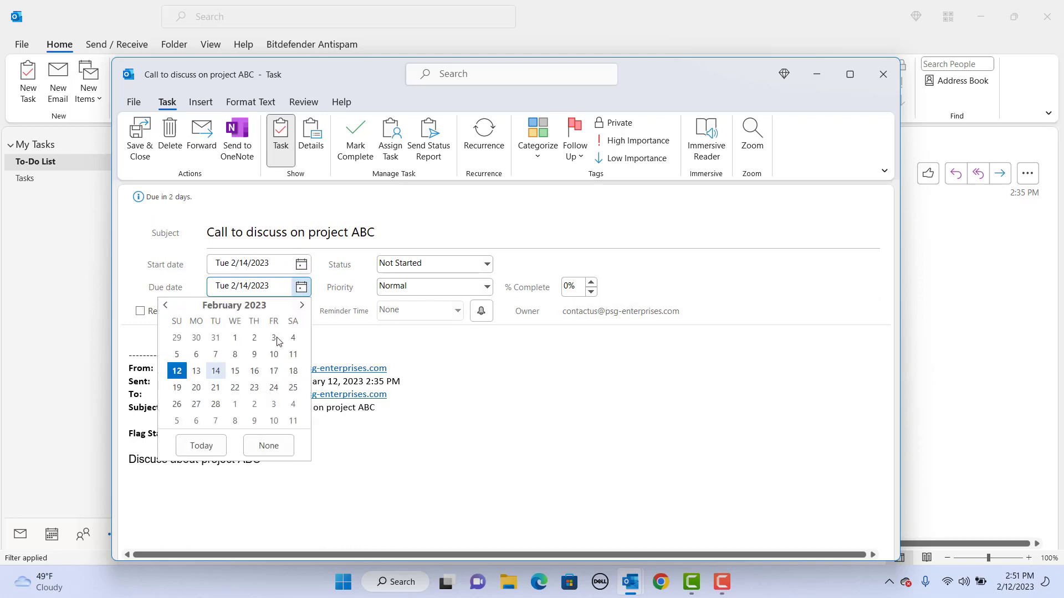
left_click(237, 370)
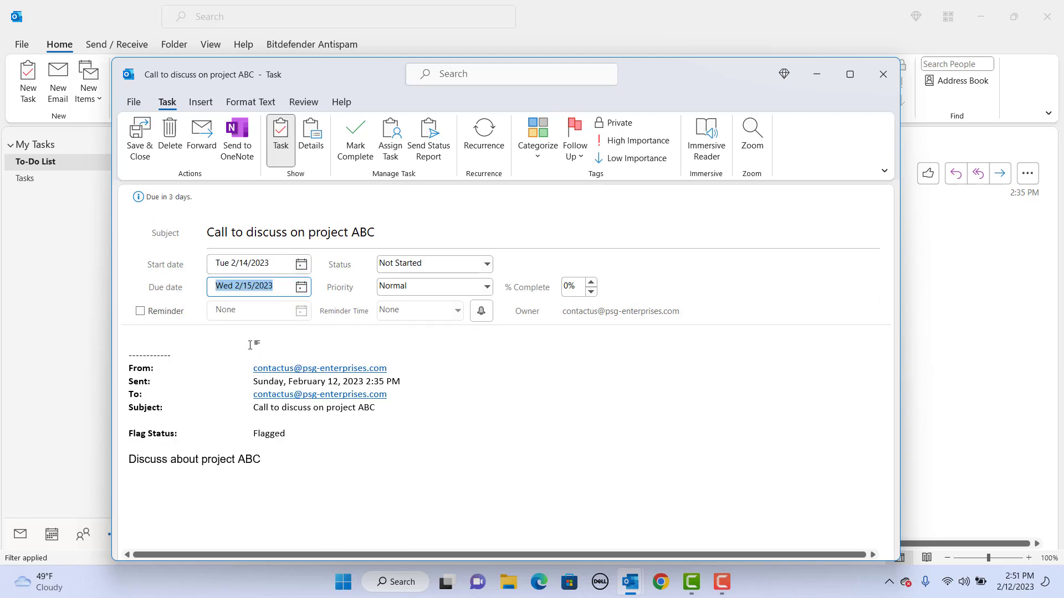
left_click(140, 139)
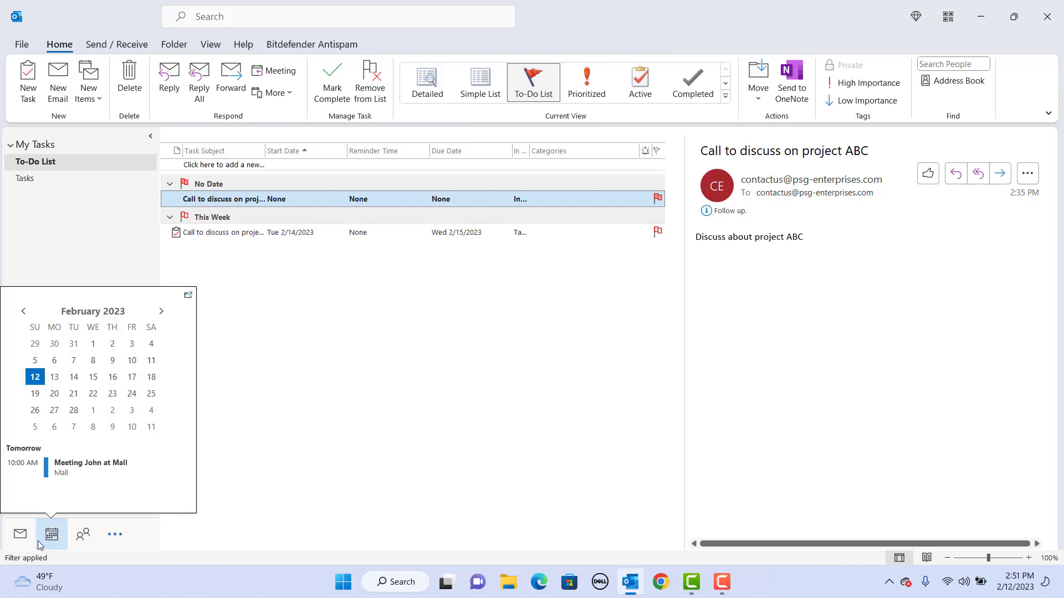
Back in Mail, expand PSG Enterprises and drag its first message, the Test Document email, out of the list
left_click(20, 535)
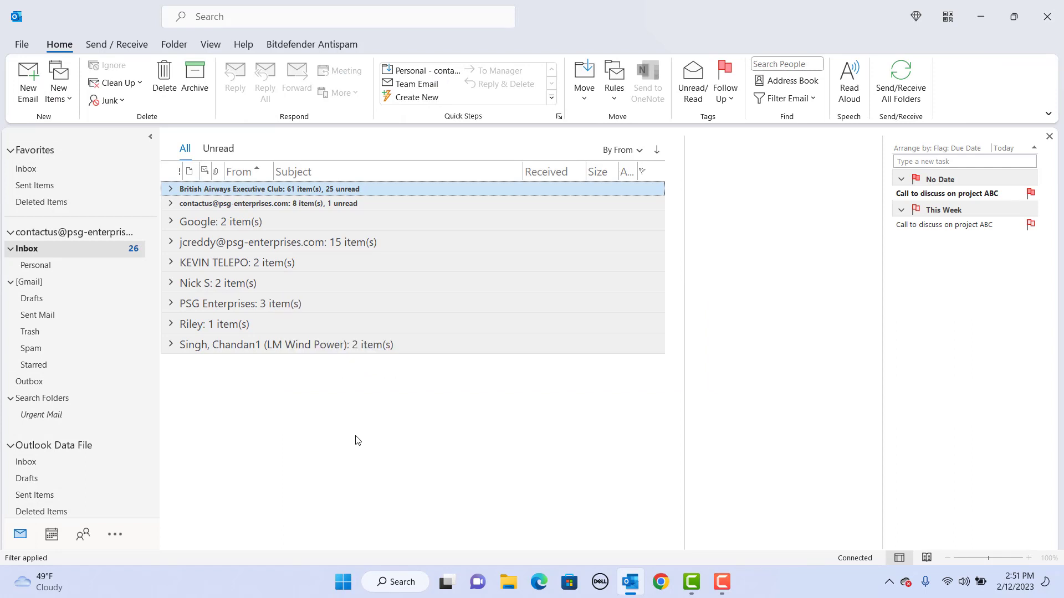
left_click(170, 303)
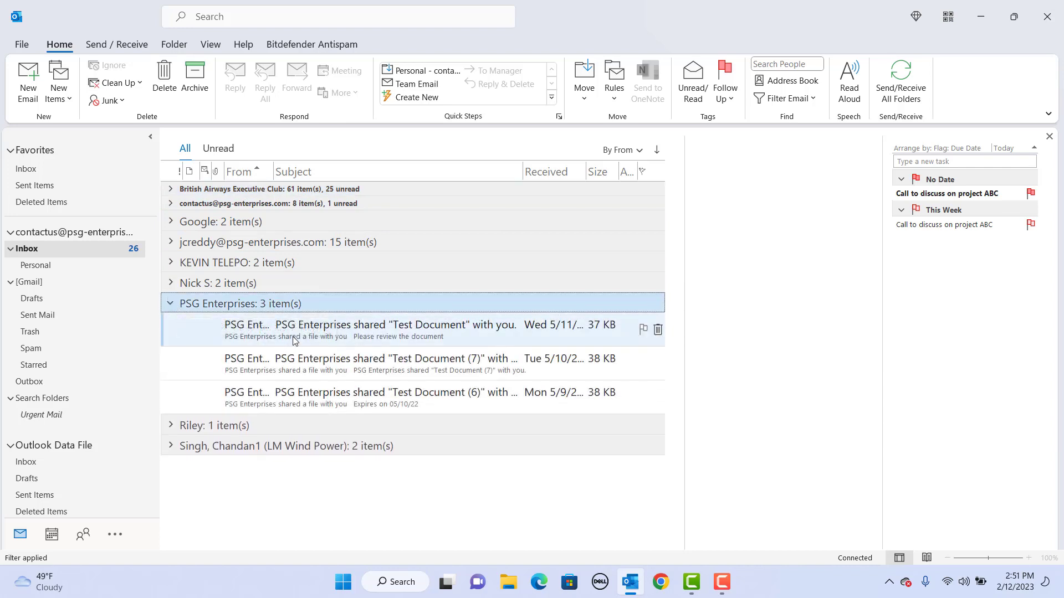
left_click_drag(282, 333, 51, 534)
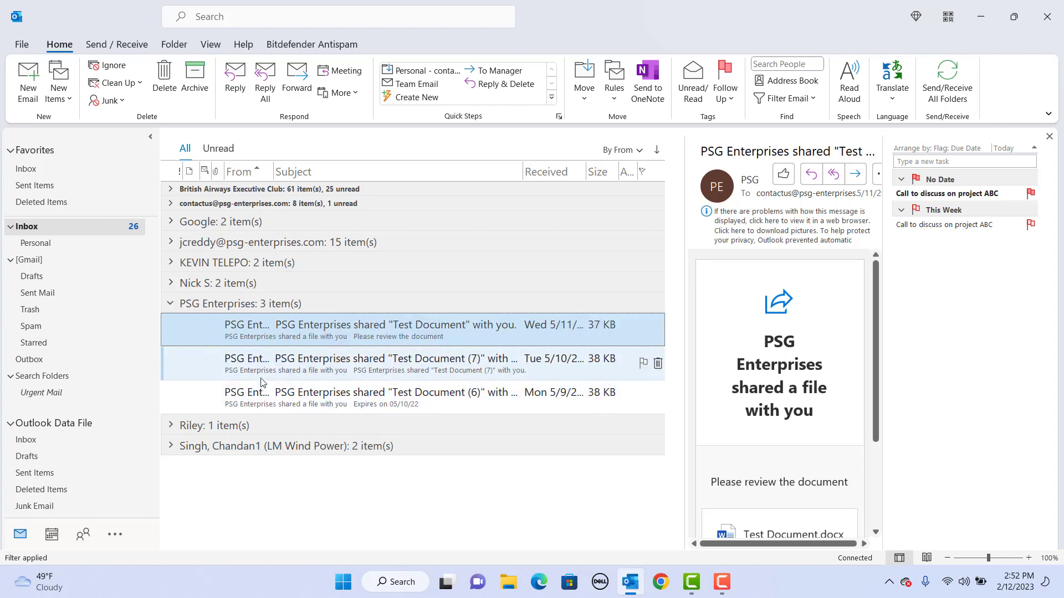
Drag the ABC Project email from the eight-message group onto People and save the resulting contact
left_click(171, 304)
left_click(169, 203)
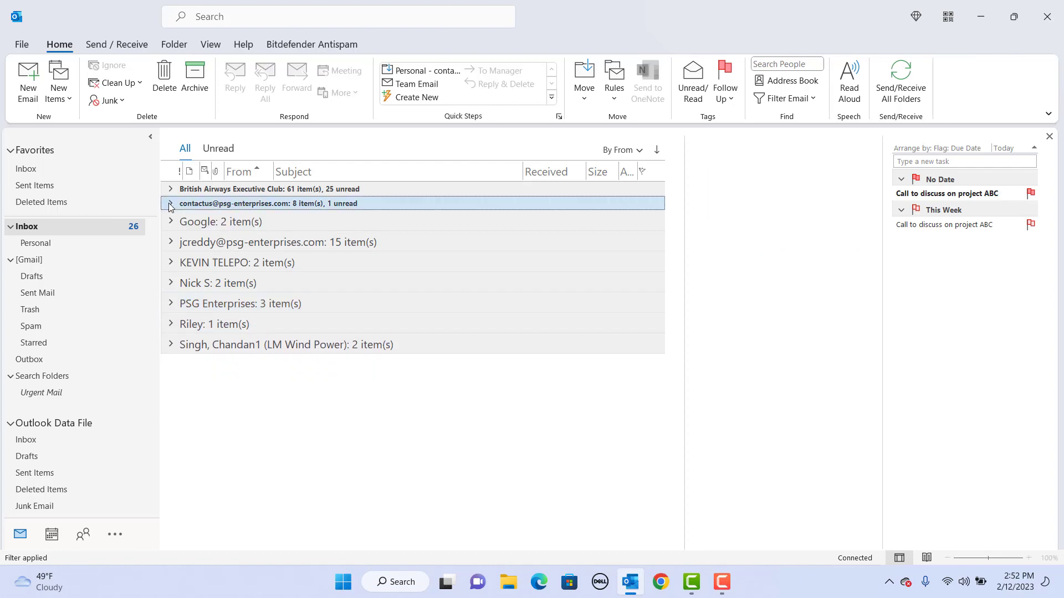
left_click_drag(272, 302, 83, 534)
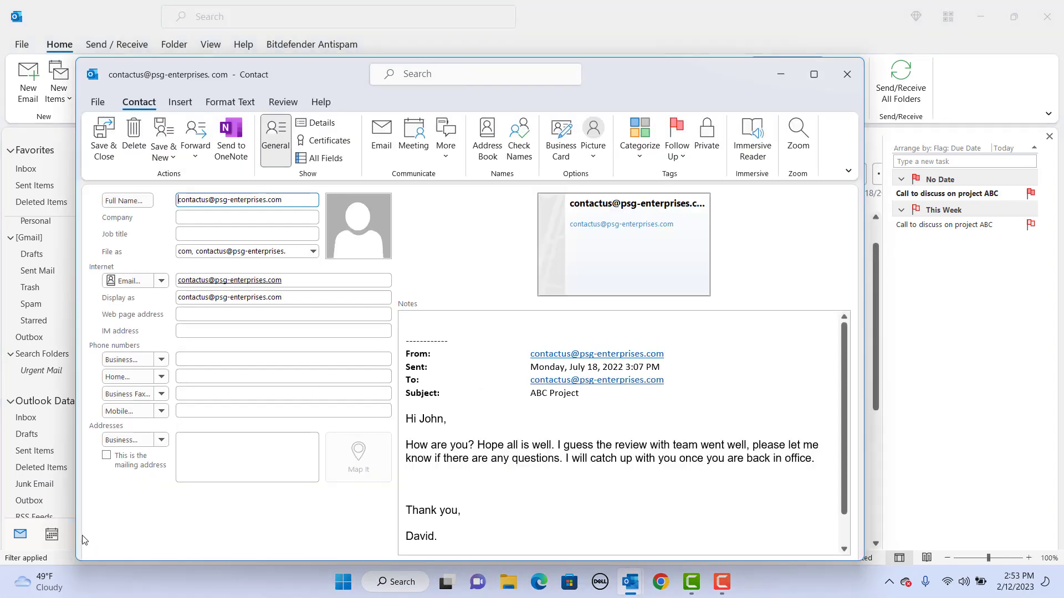
left_click(260, 410)
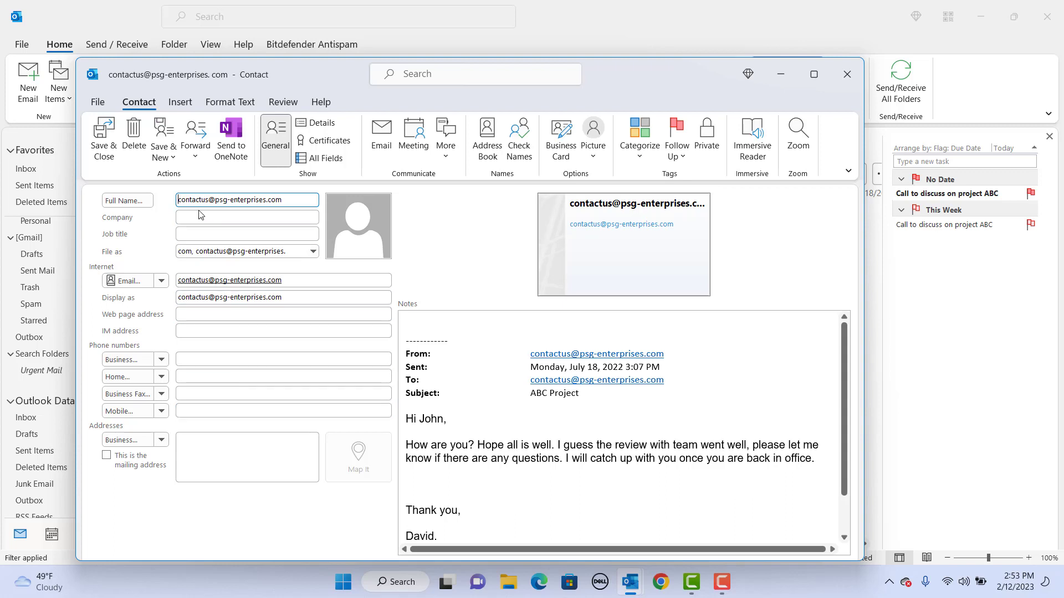
left_click(105, 150)
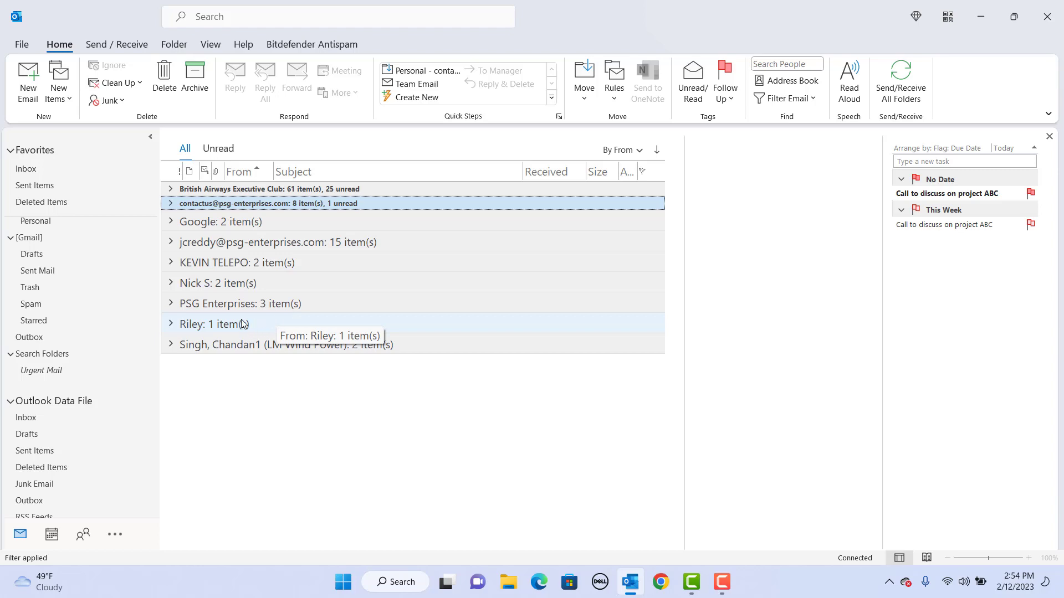
Open the Hi message, add its sender to Outlook Contacts, then close that contact without saving
left_click(171, 243)
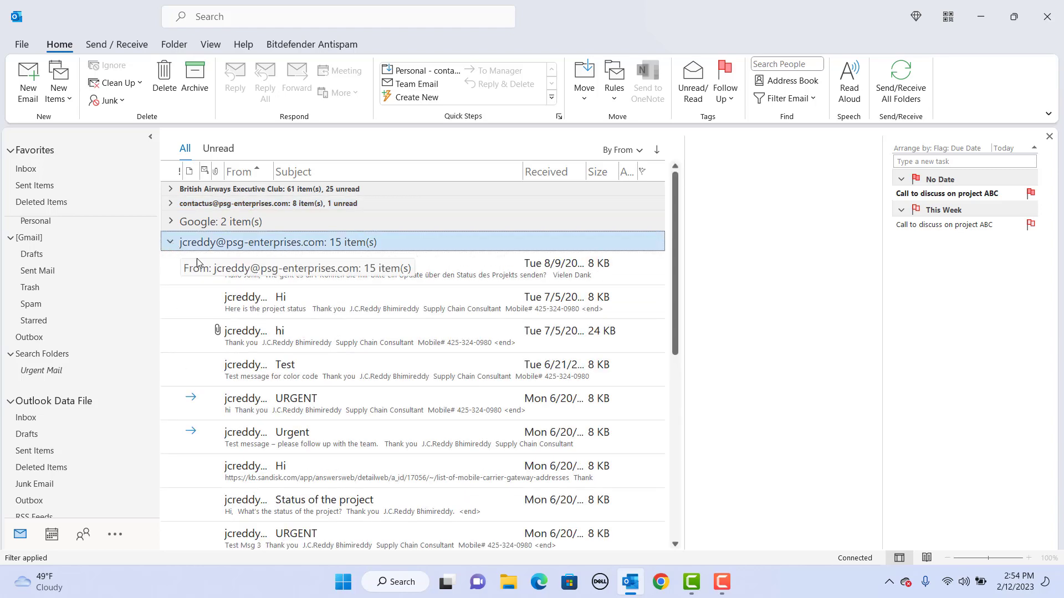
double_click(263, 277)
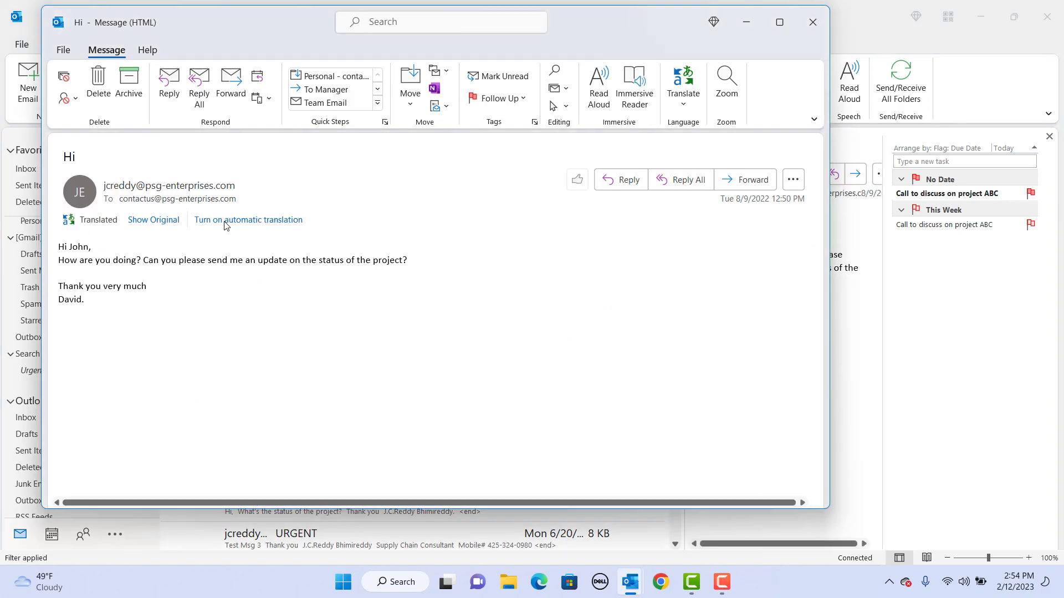
mouse_move(204, 186)
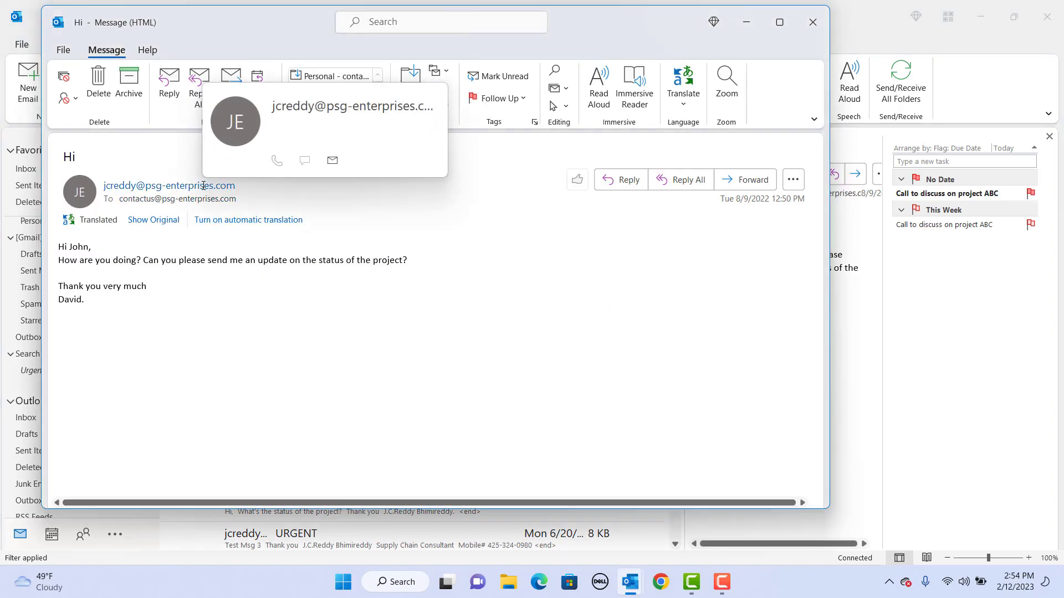
right_click(203, 185)
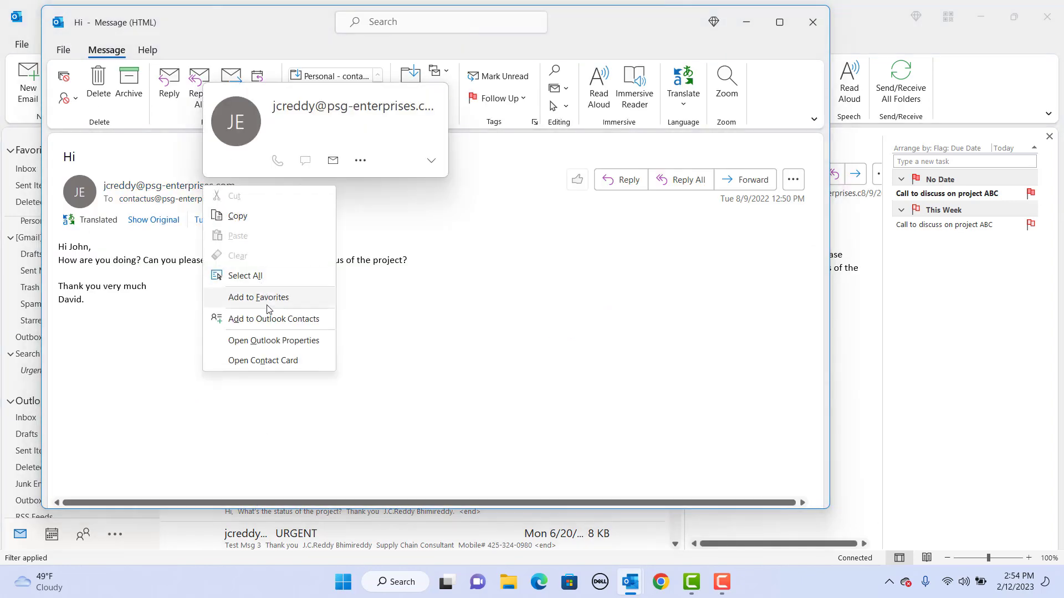
left_click(266, 319)
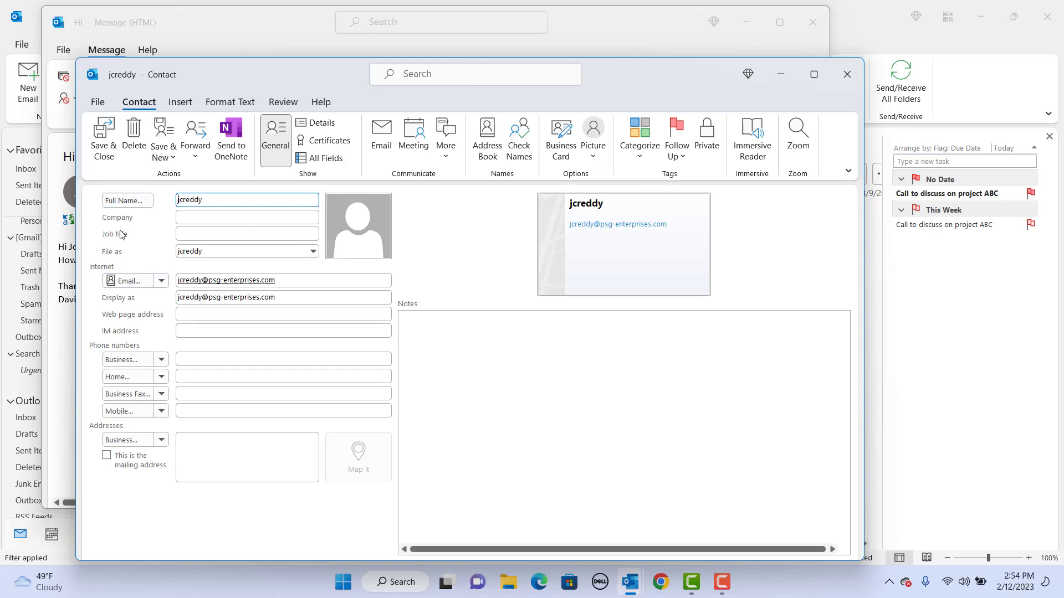
left_click(843, 86)
left_click(534, 331)
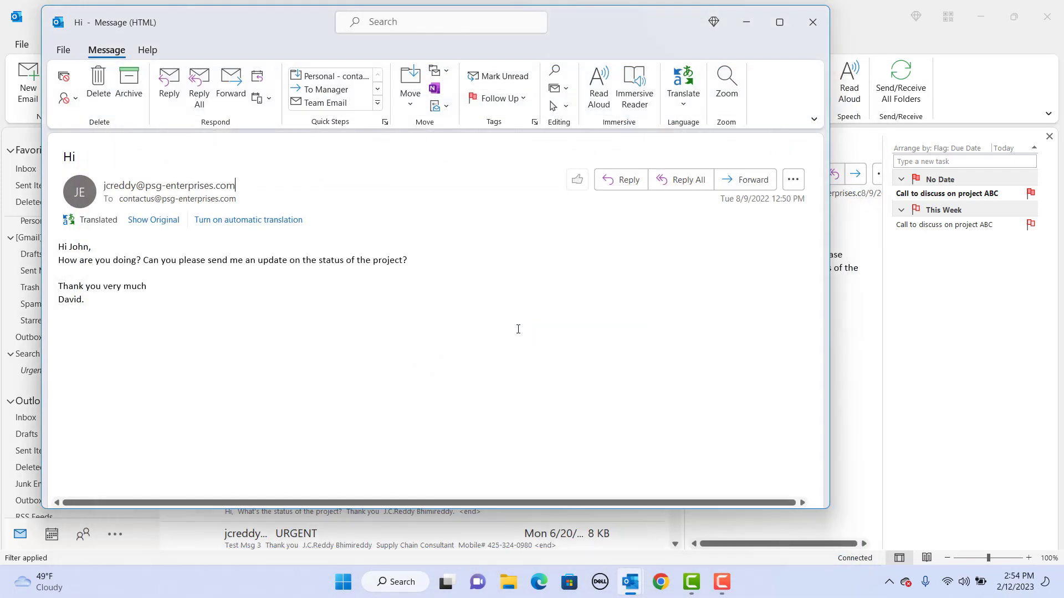
Drag the third contact in People onto Mail to start an addressed email, then discard it
left_click(812, 23)
key("Left")
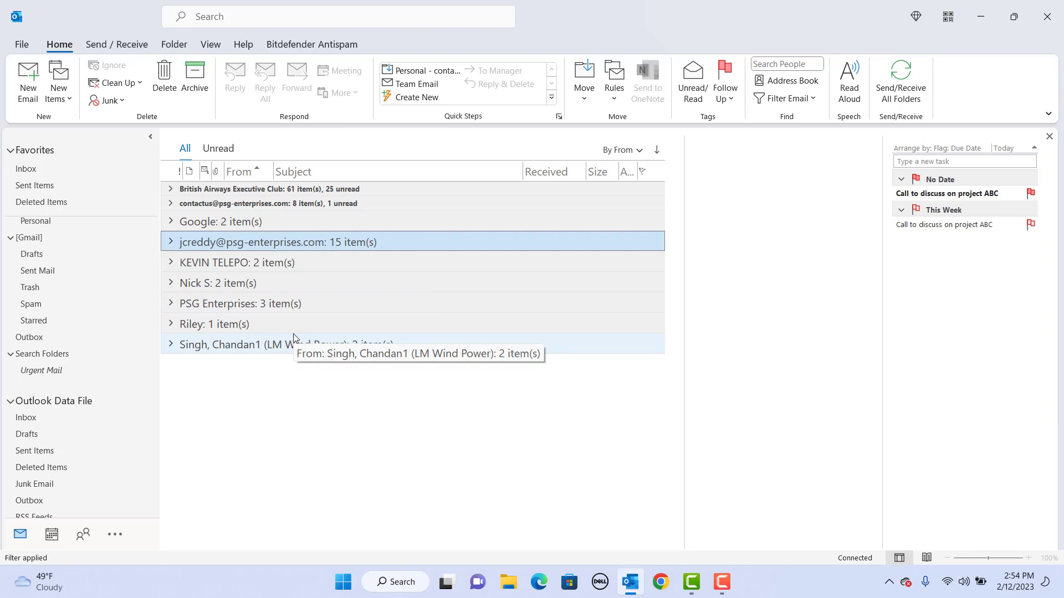
left_click(83, 535)
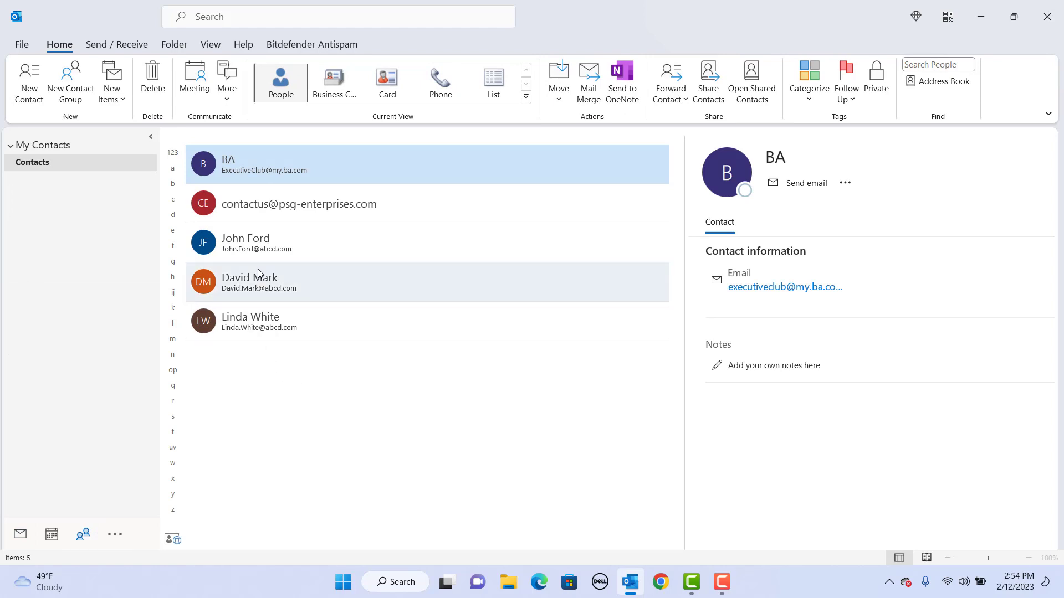
left_click(276, 256)
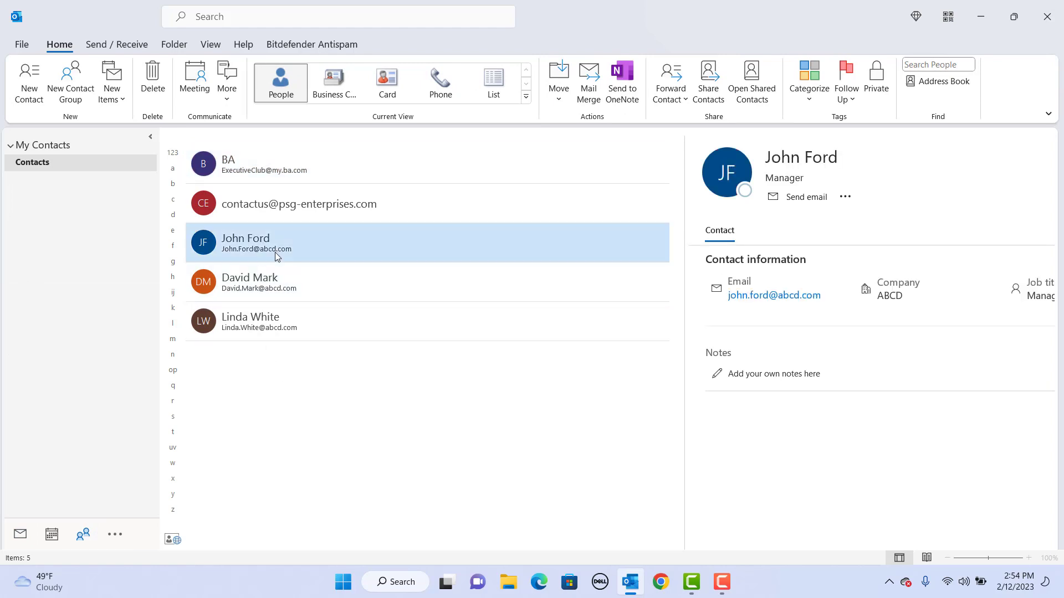
left_click_drag(252, 238, 20, 535)
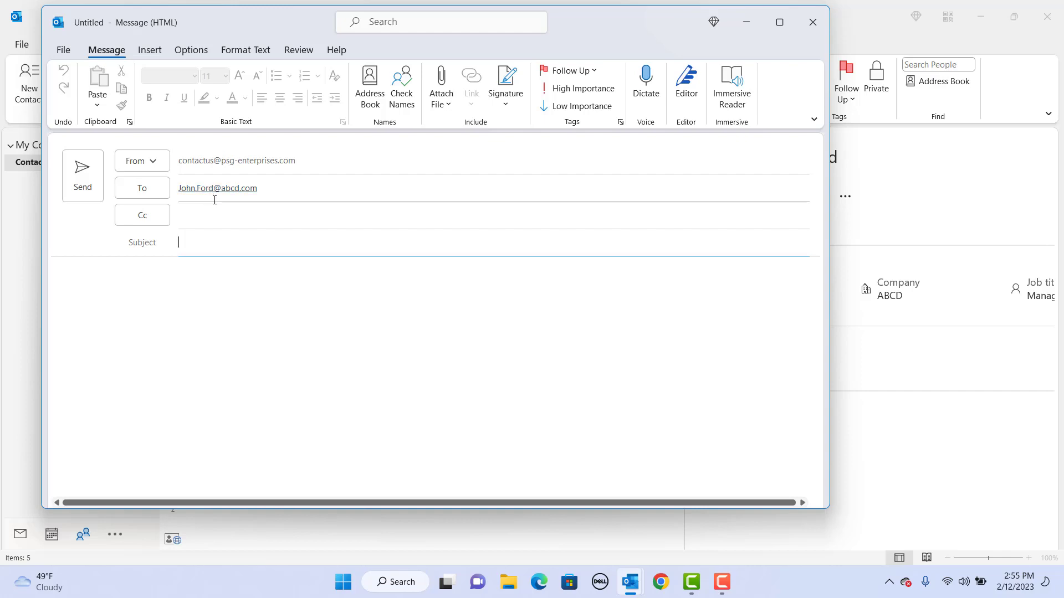
key("Tab")
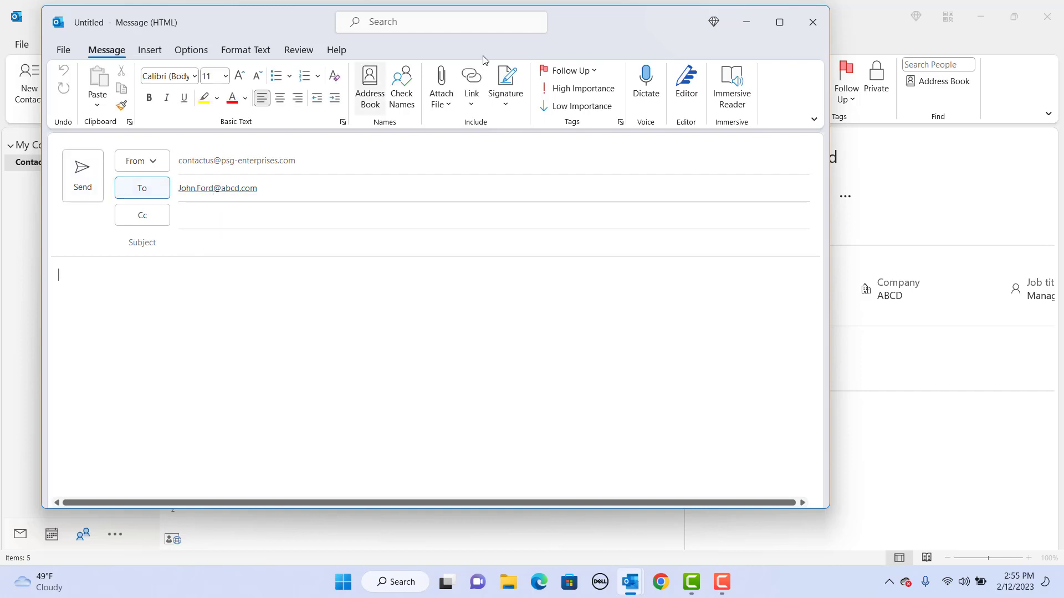
left_click(812, 22)
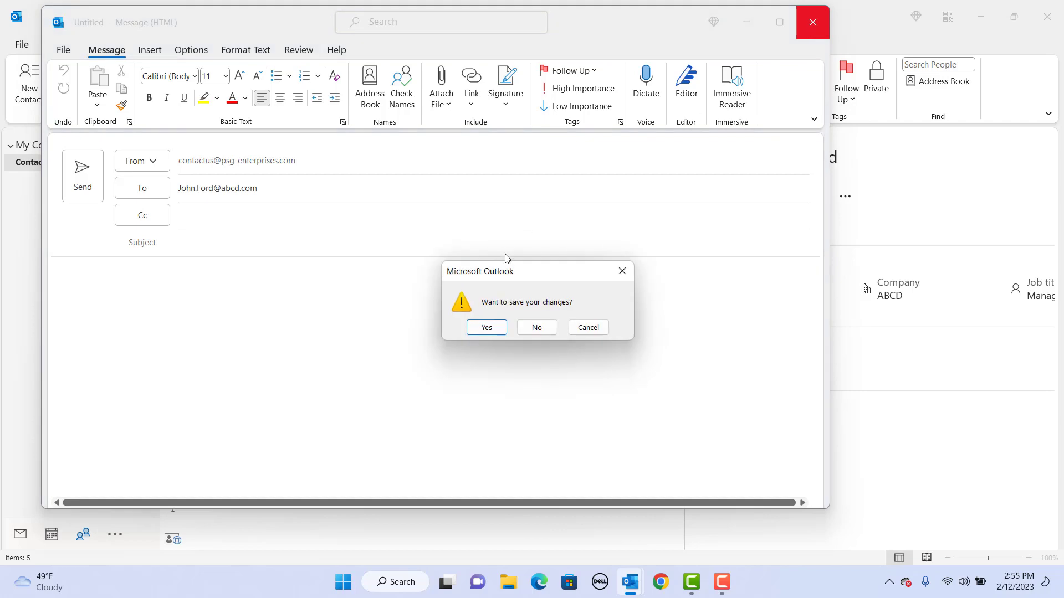
left_click(536, 329)
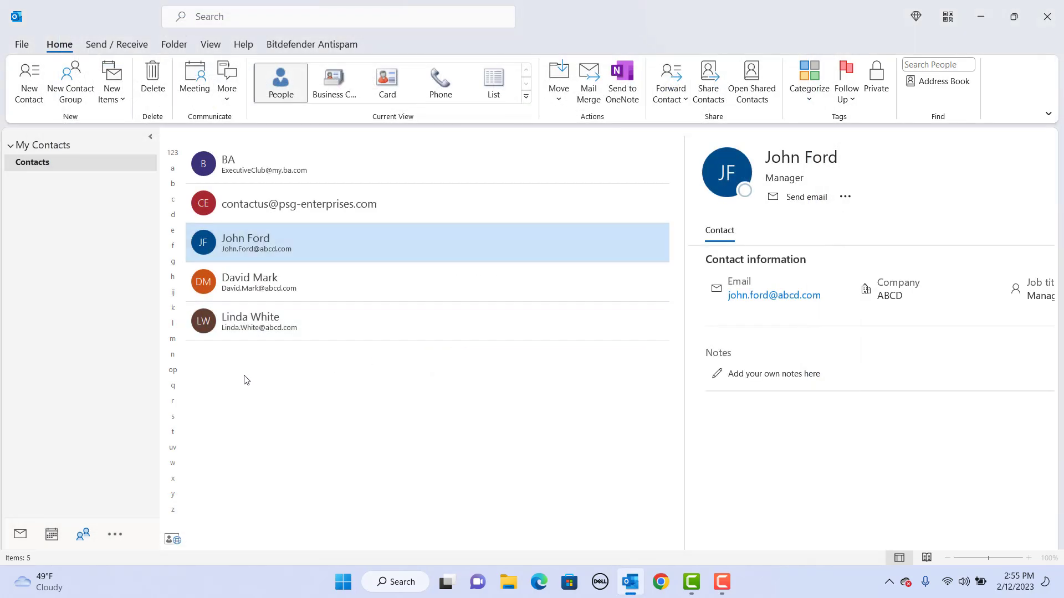
Drag the Monday 10:00 AM 'Meeting John at Mall' appointment onto Mail, then discard the generated message
left_click(20, 534)
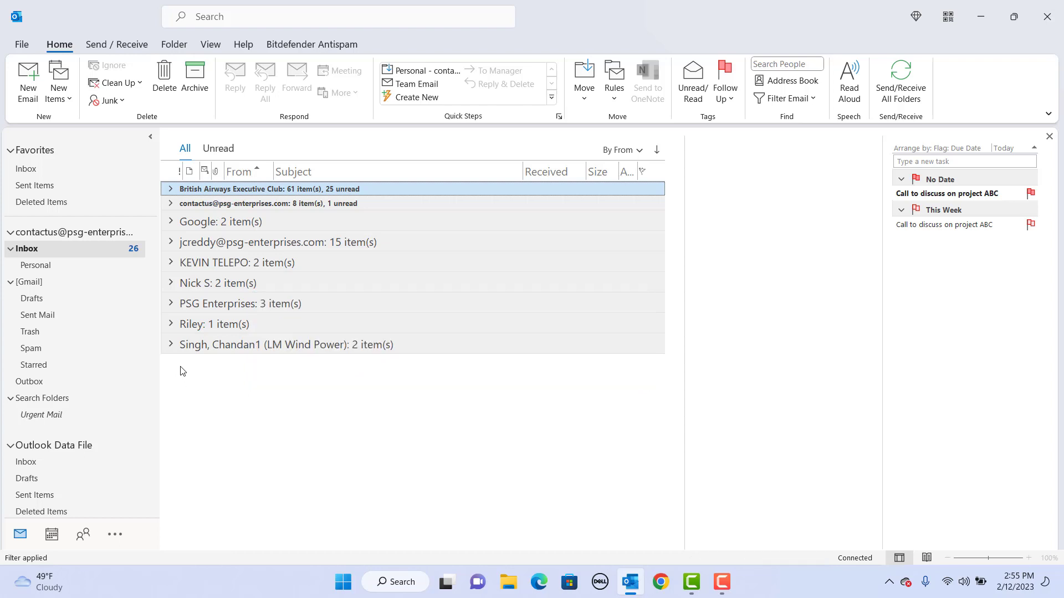
left_click(53, 537)
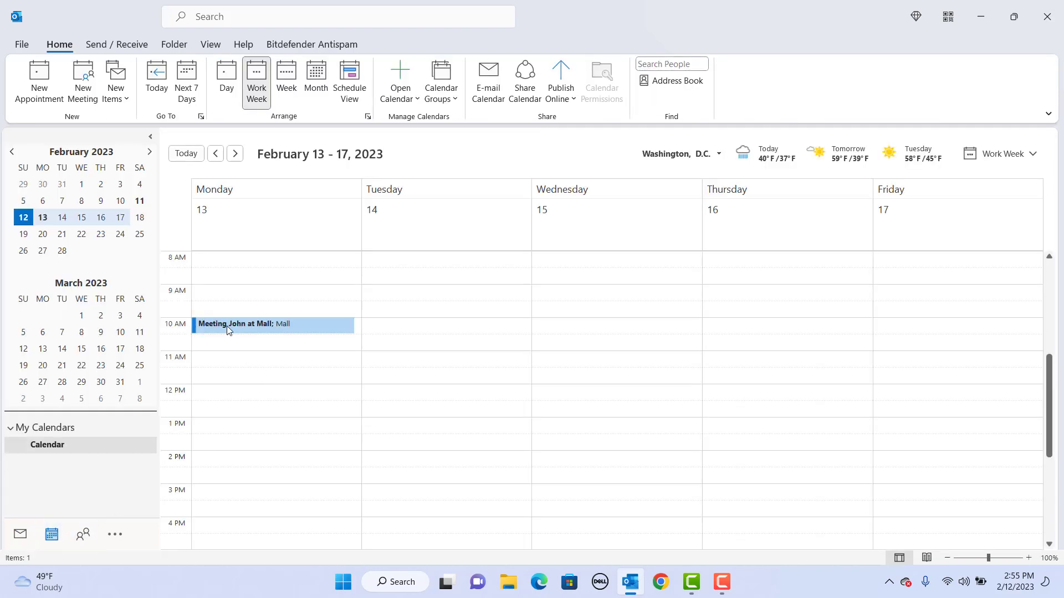
mouse_move(227, 331)
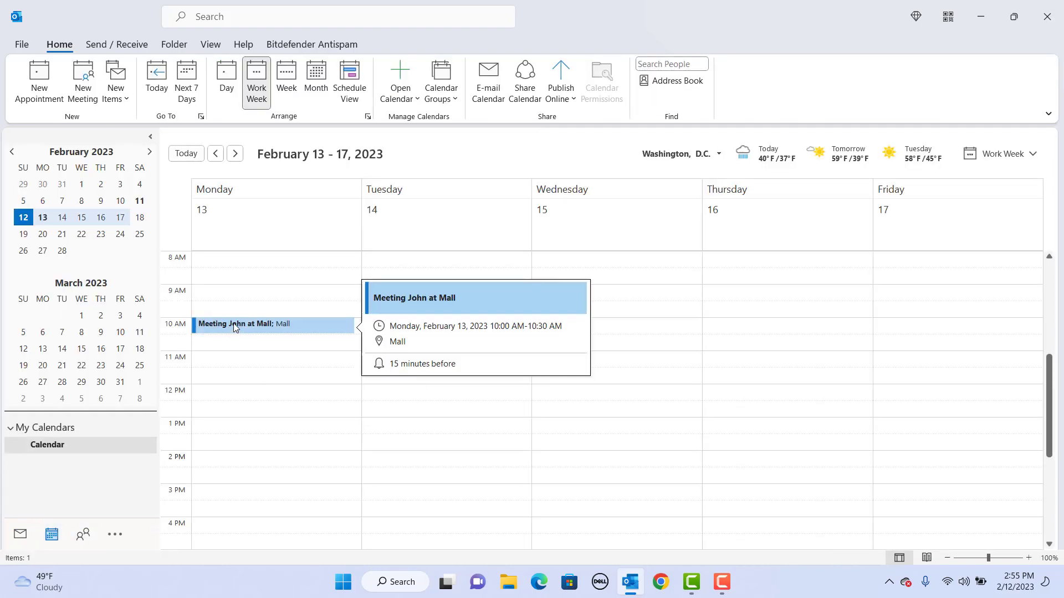
left_click_drag(234, 330, 21, 534)
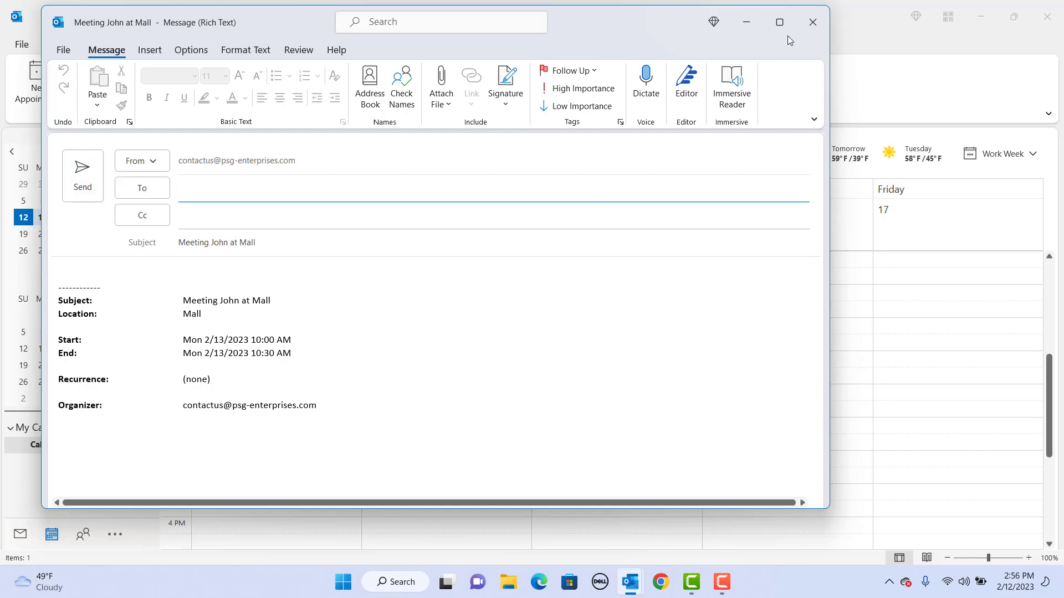
left_click(809, 23)
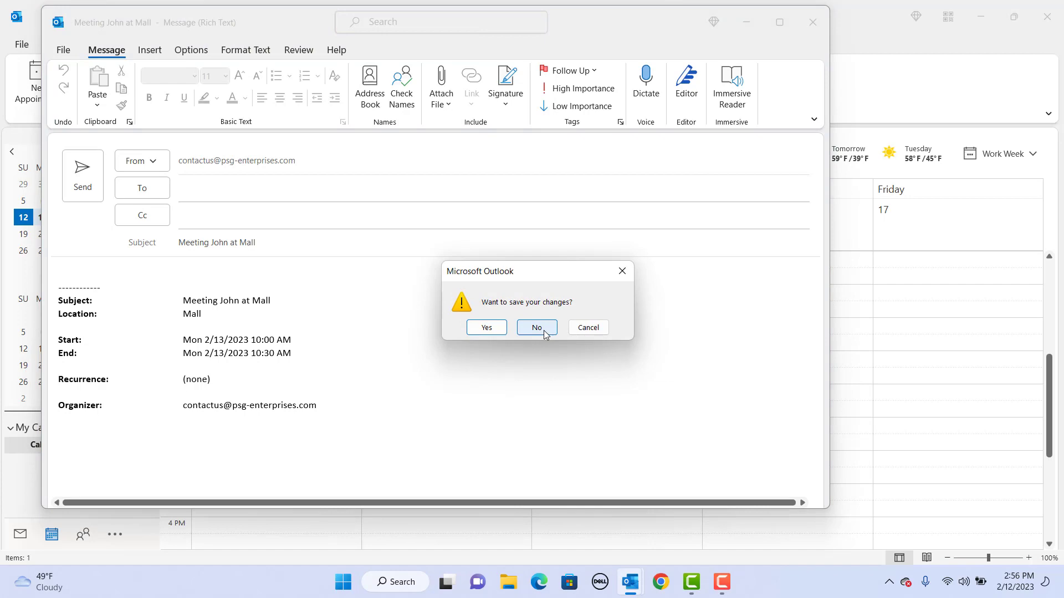
left_click(537, 330)
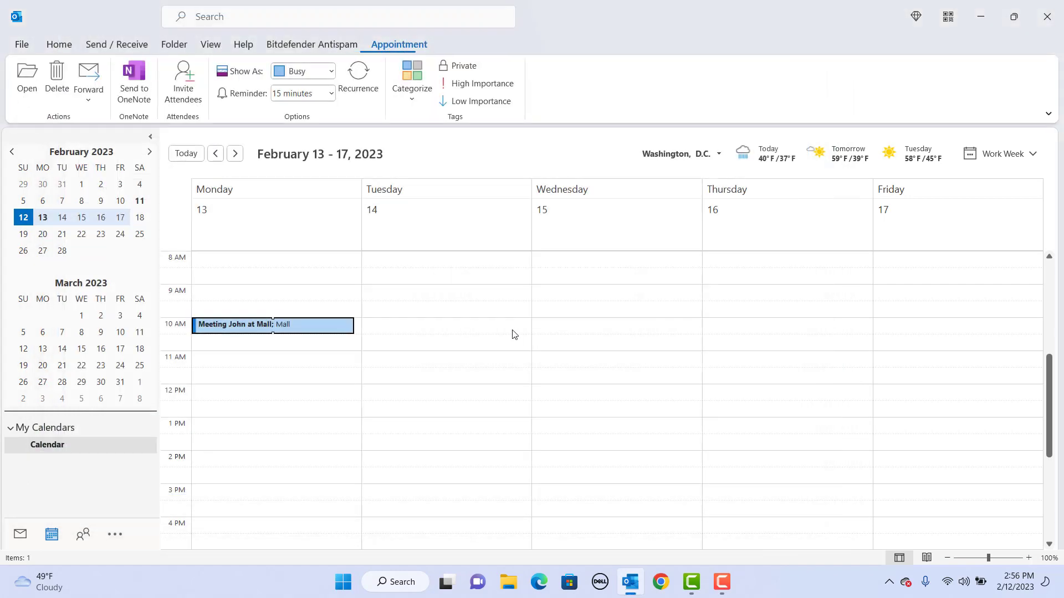
Right-drag the 'Meeting John at Mall' appointment onto Mail to show the copy/move-as-message options
left_click(19, 535)
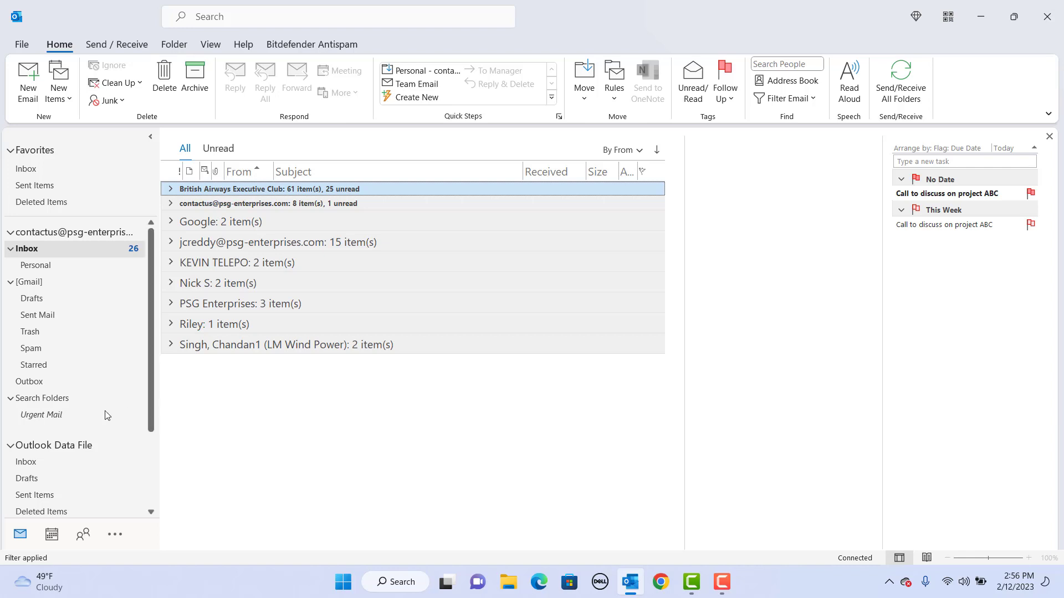
left_click(53, 538)
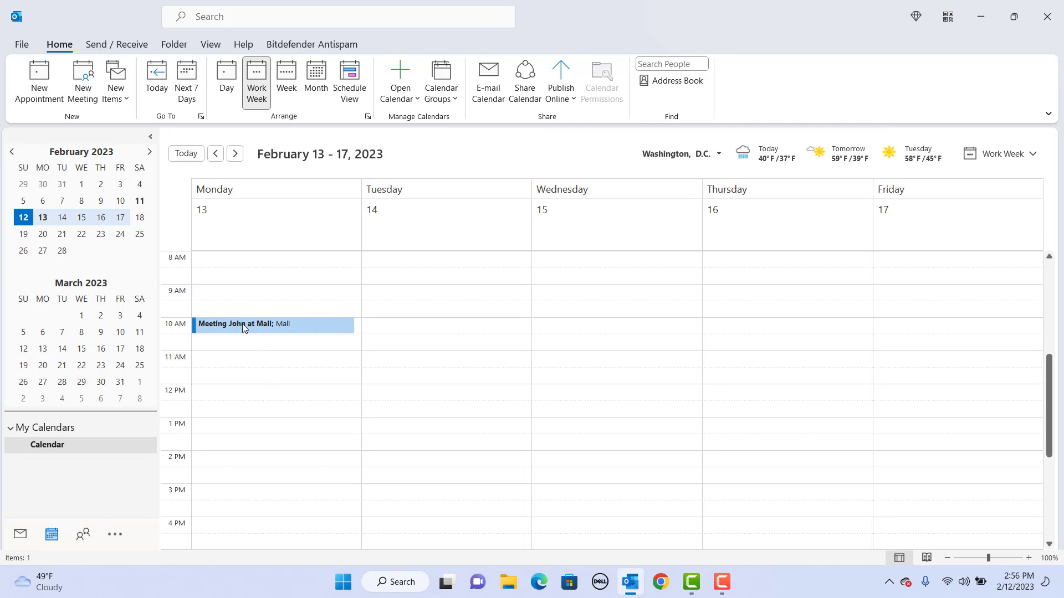
left_click_drag(243, 328, 25, 530)
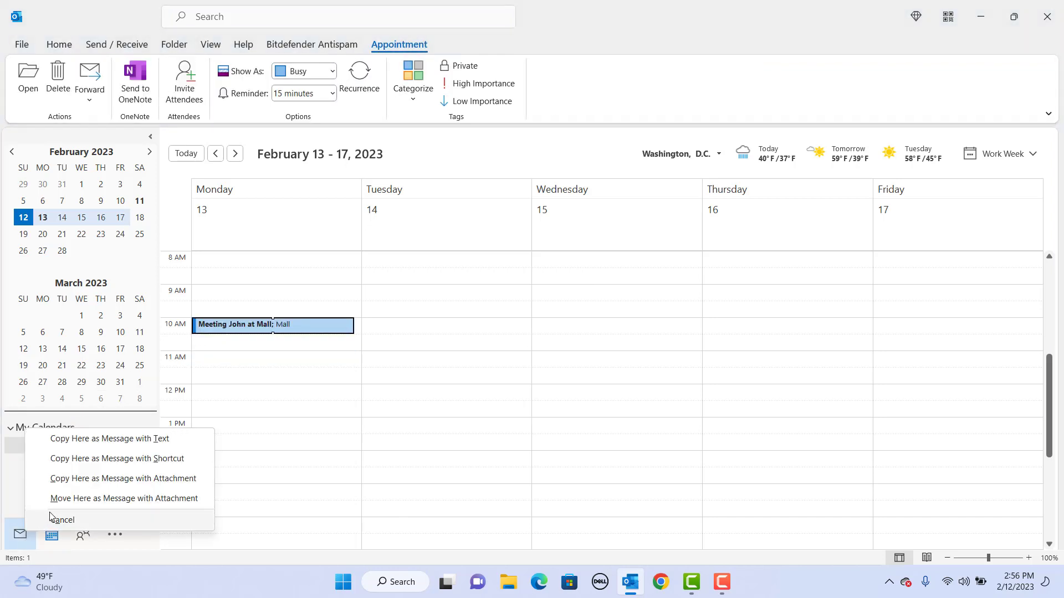